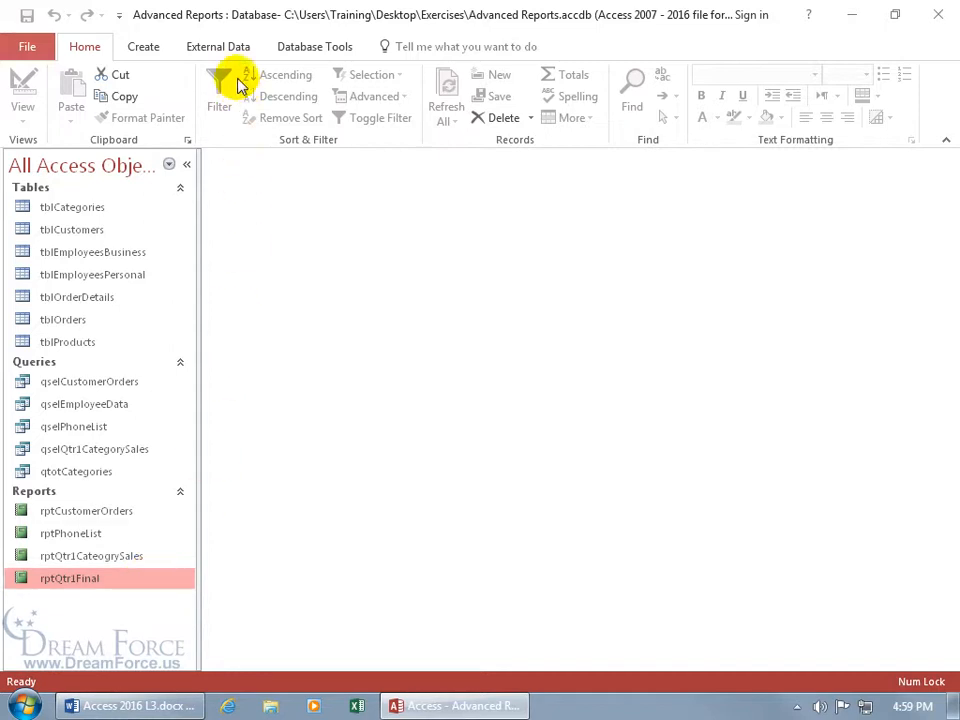
Step: Show the External Data ribbon with its import and export options
left_click(218, 46)
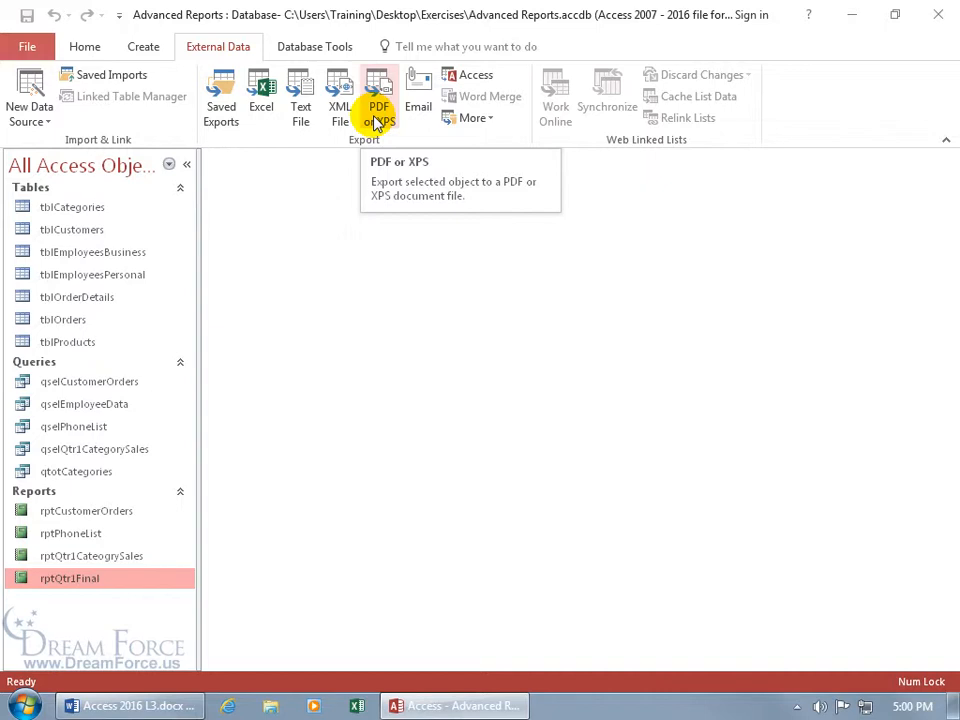
Step: Publish rptQtr1Final as rptQtr1Final.pdf in PDF format to the Desktop, then close the Acrobat view
left_click(379, 120)
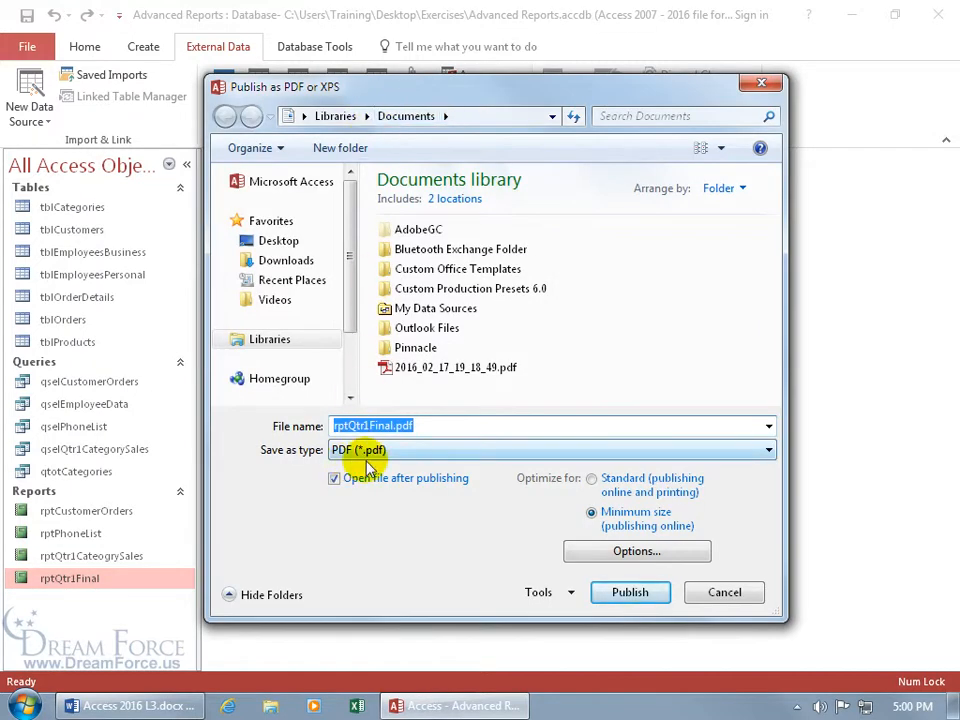
left_click(490, 450)
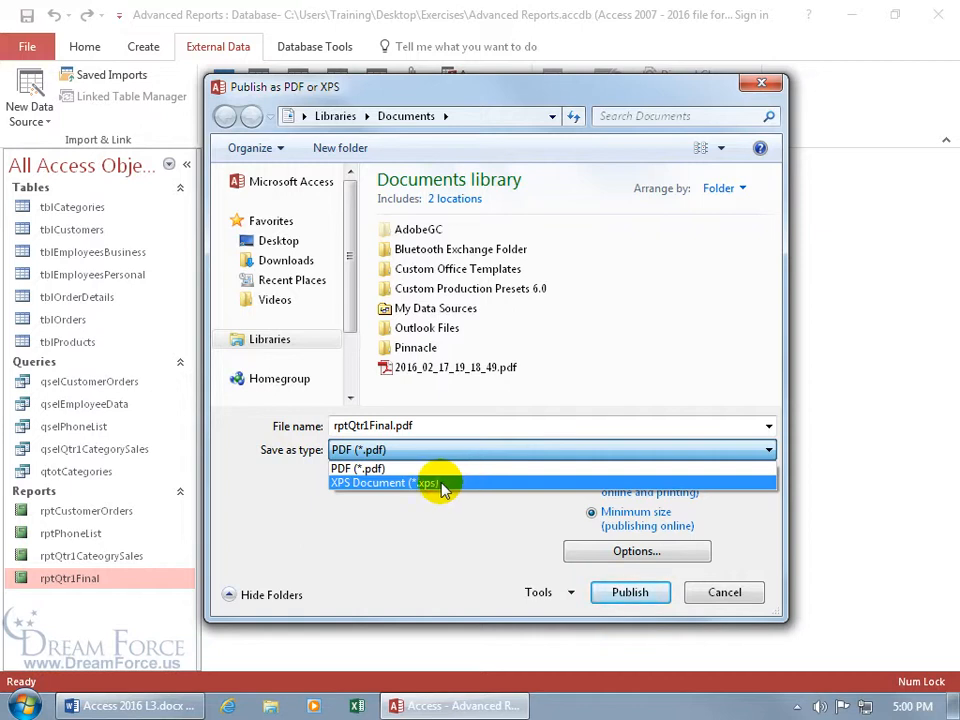
left_click(375, 467)
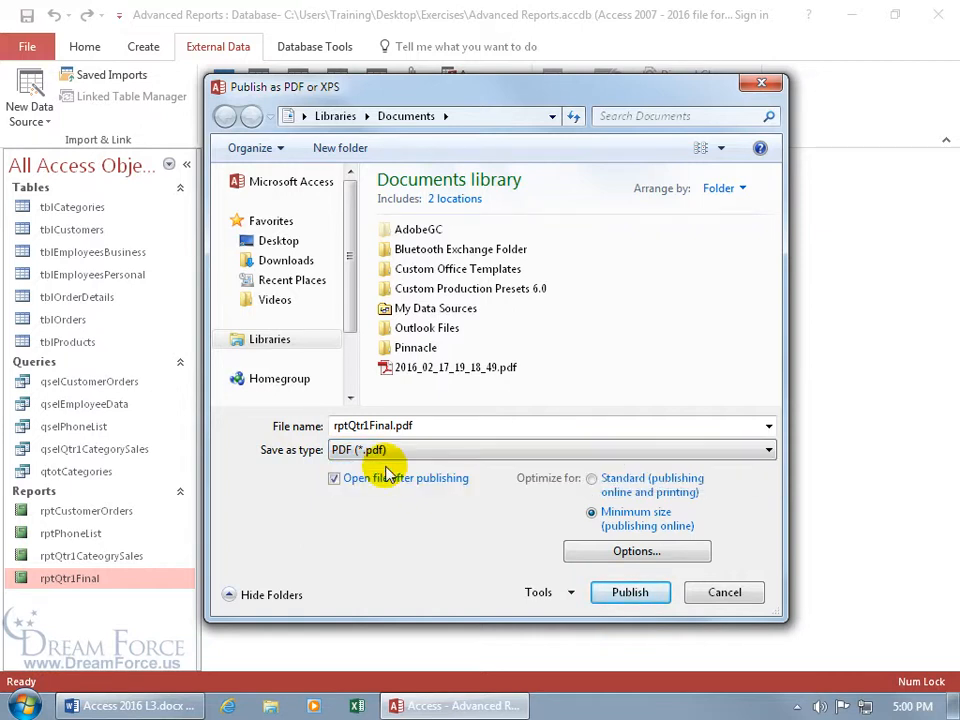
left_click(278, 240)
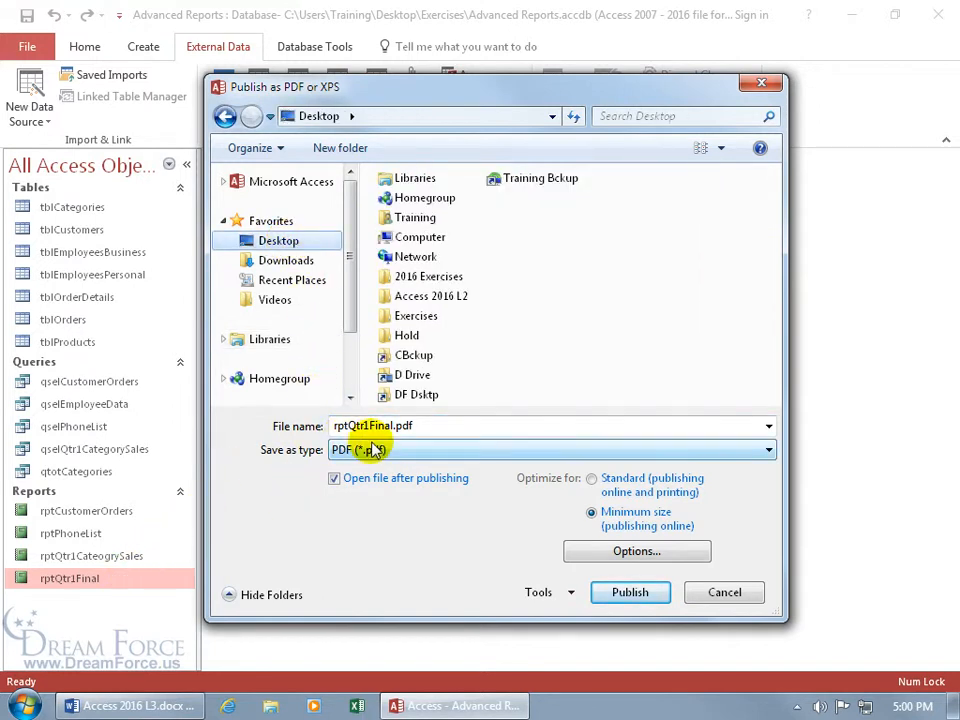
left_click(630, 592)
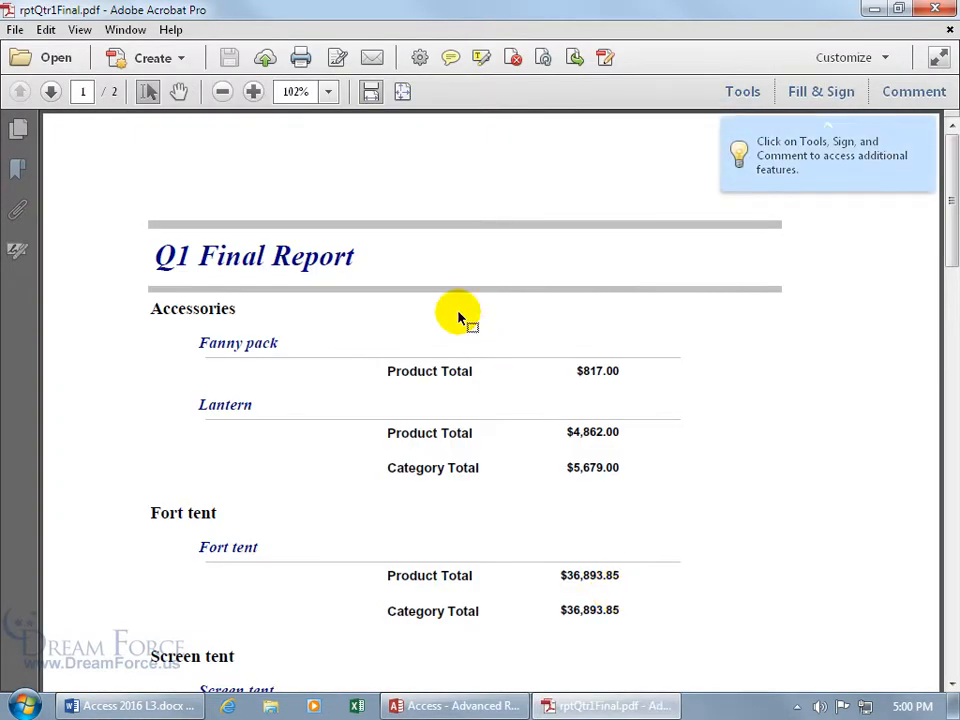
mouse_move(950, 225)
left_mouse_down()
mouse_move(952, 345)
mouse_move(952, 320)
left_mouse_up()
left_click(935, 9)
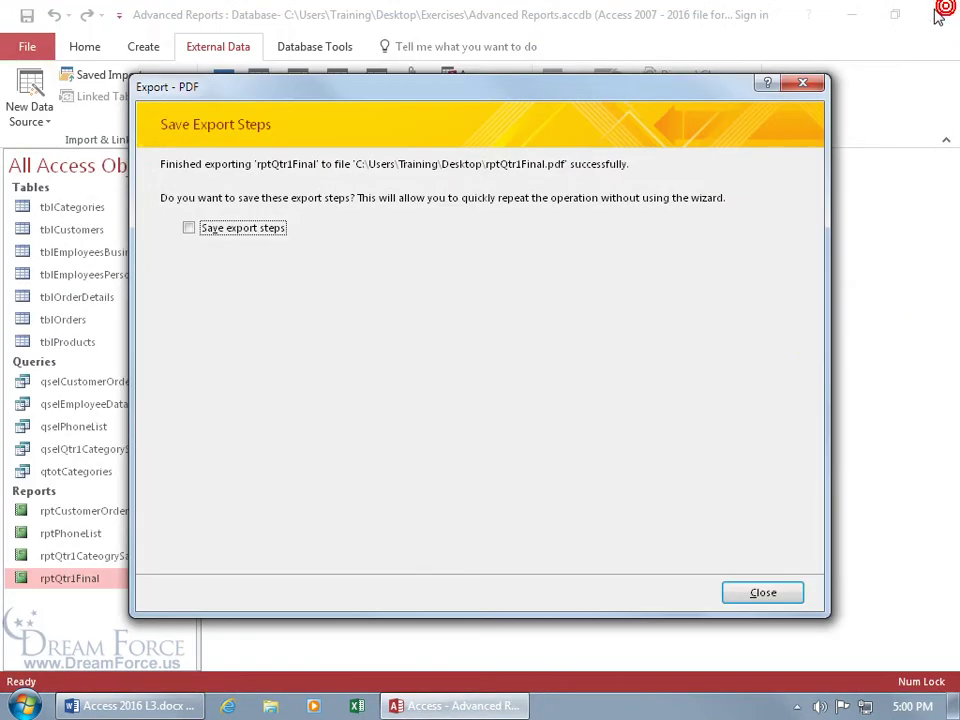
Step: Close the export confirmation, minimize Access and drag rptQtr1Final.pdf to the desktop centre
left_click(762, 593)
left_click(852, 14)
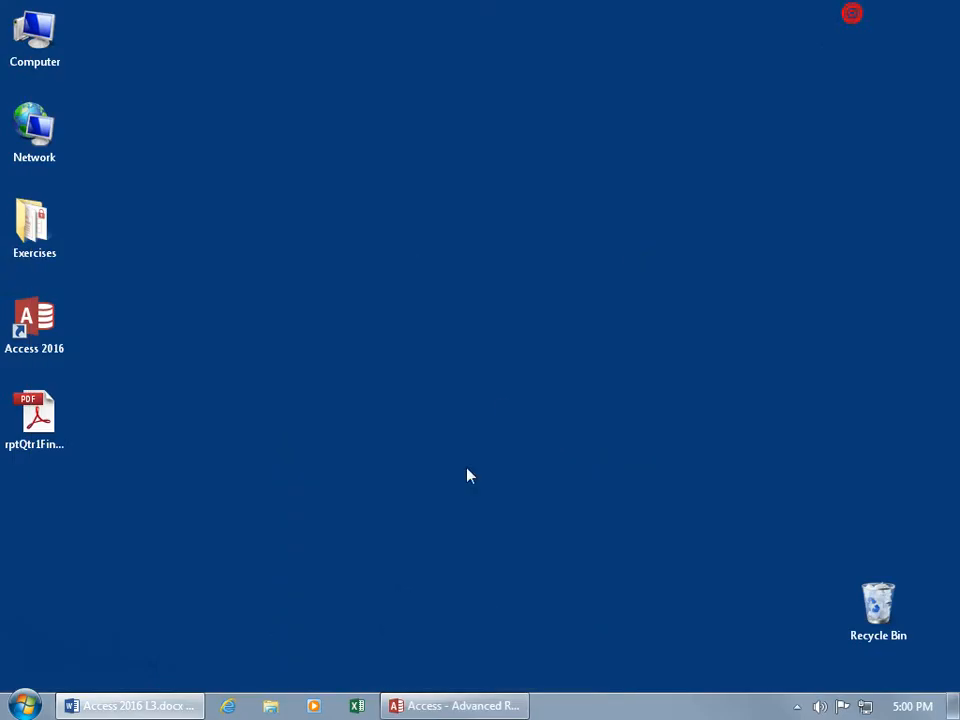
left_click(448, 503)
left_click_drag(70, 425, 480, 340)
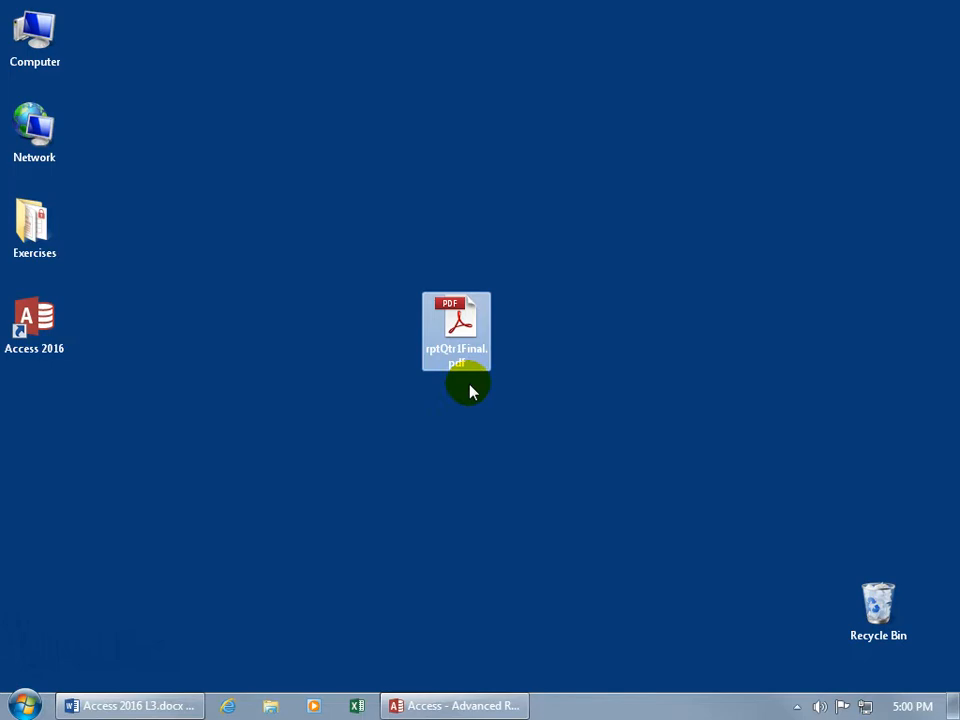
Step: Restore Access and open rptQtr1Final in Print Preview
left_click(455, 706)
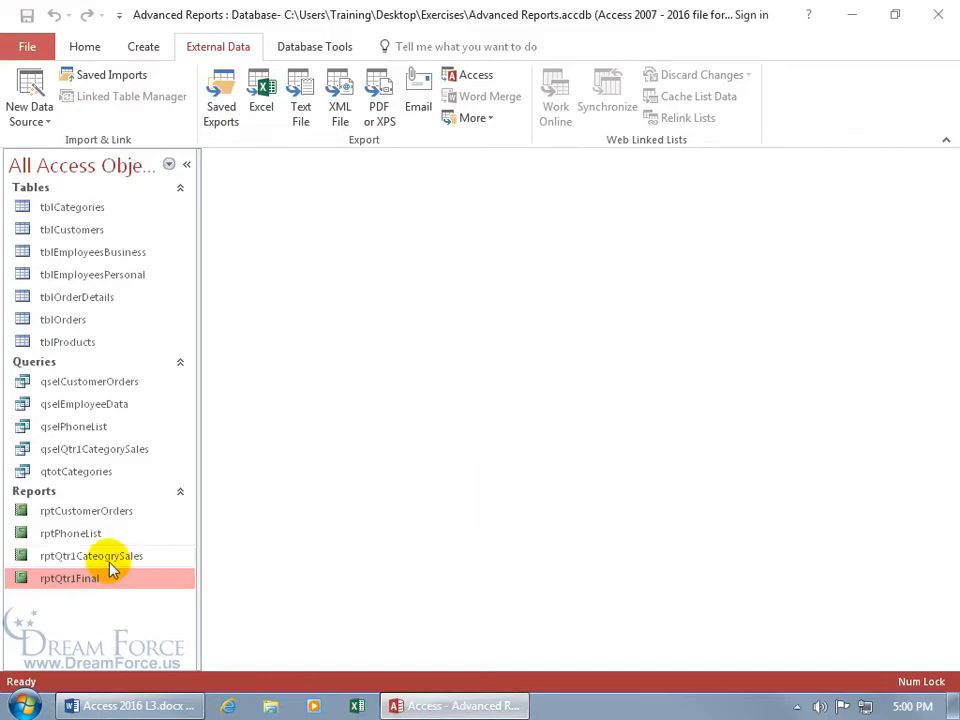
double_click(69, 579)
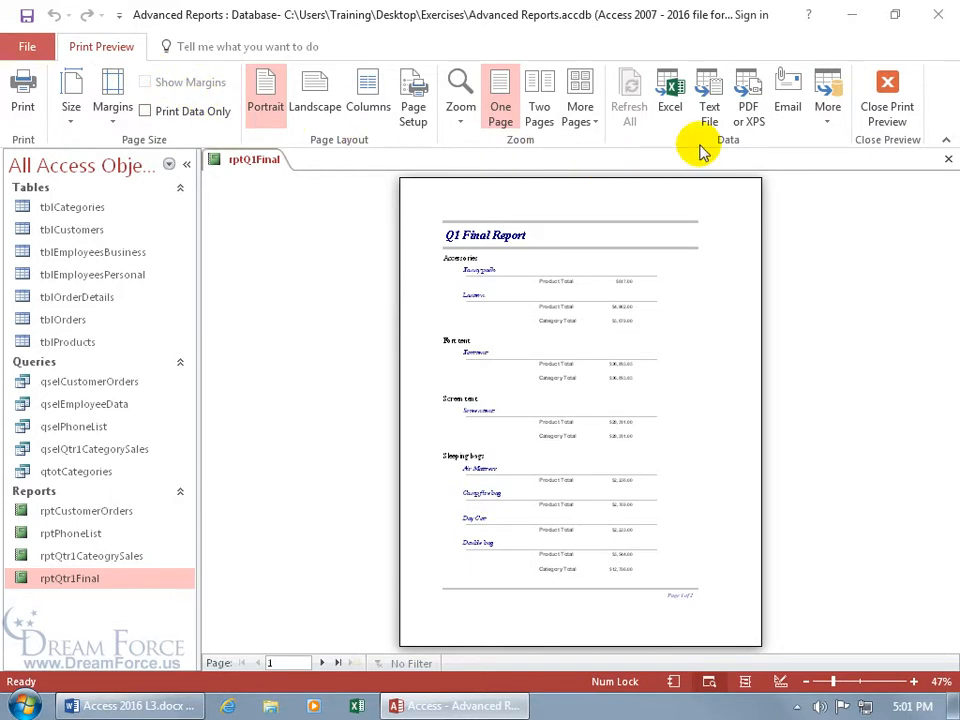
Step: Publish the previewed report to the Desktop as rptQtr1Final.pdf, replacing the existing file
left_click(748, 110)
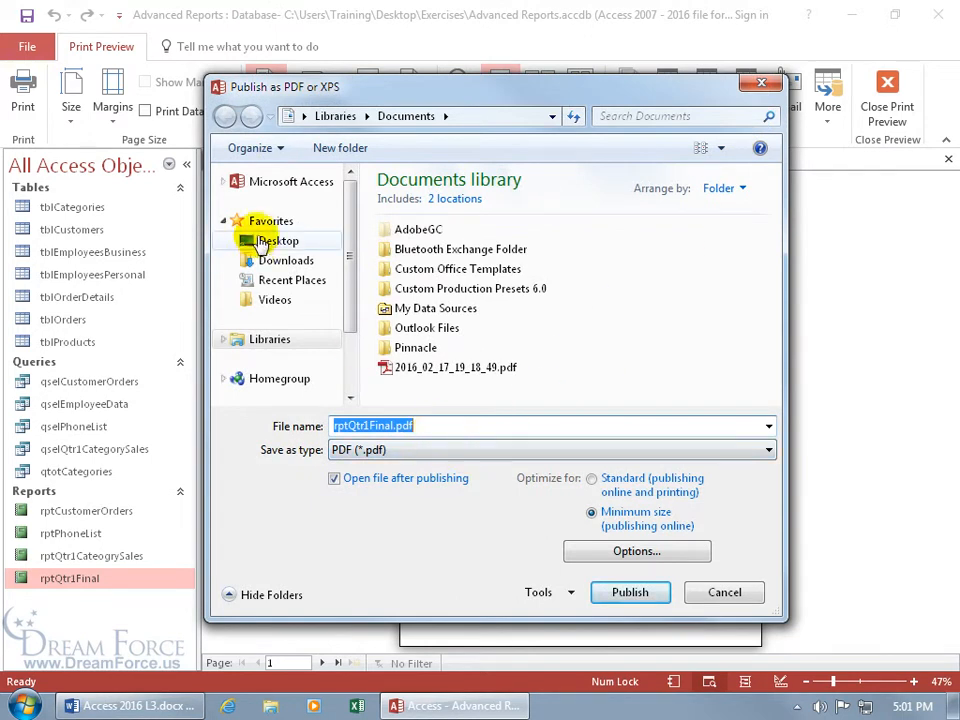
left_click(278, 241)
left_click(629, 592)
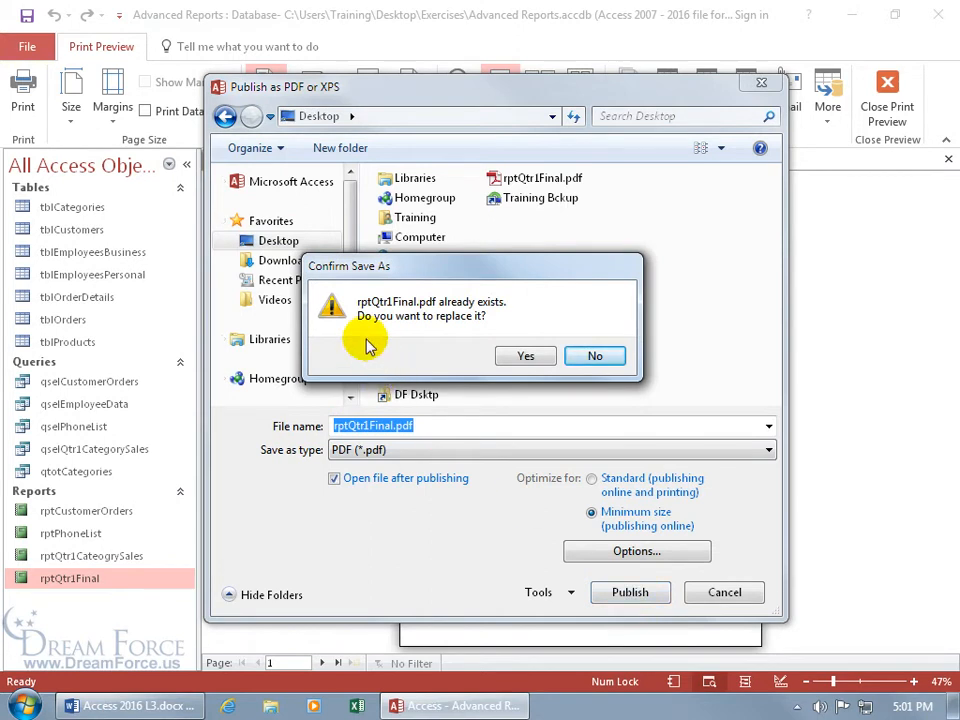
left_click(525, 356)
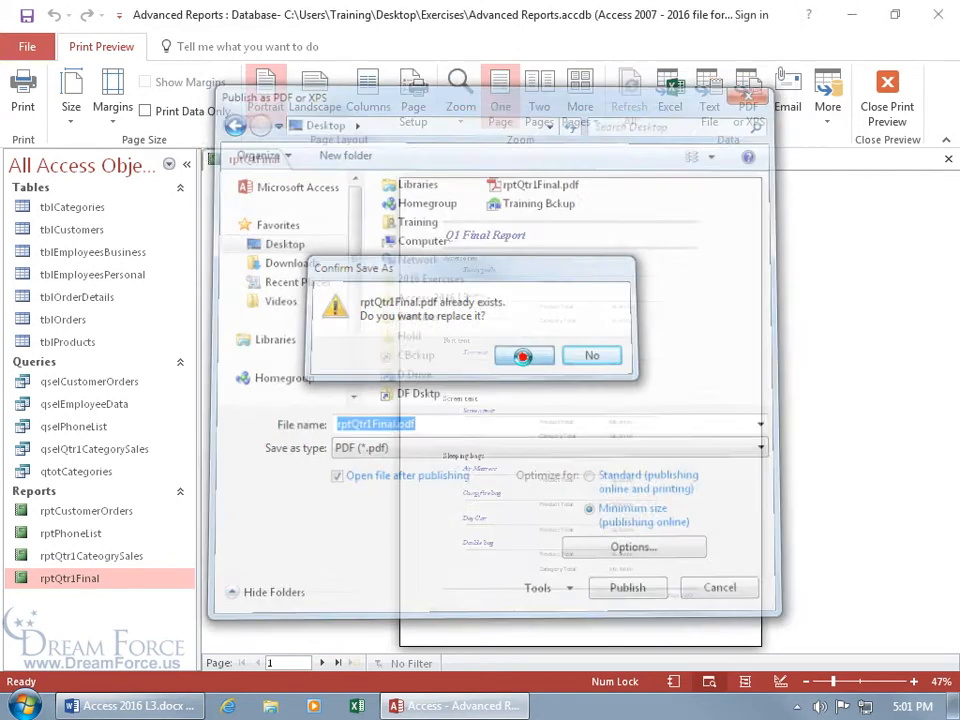